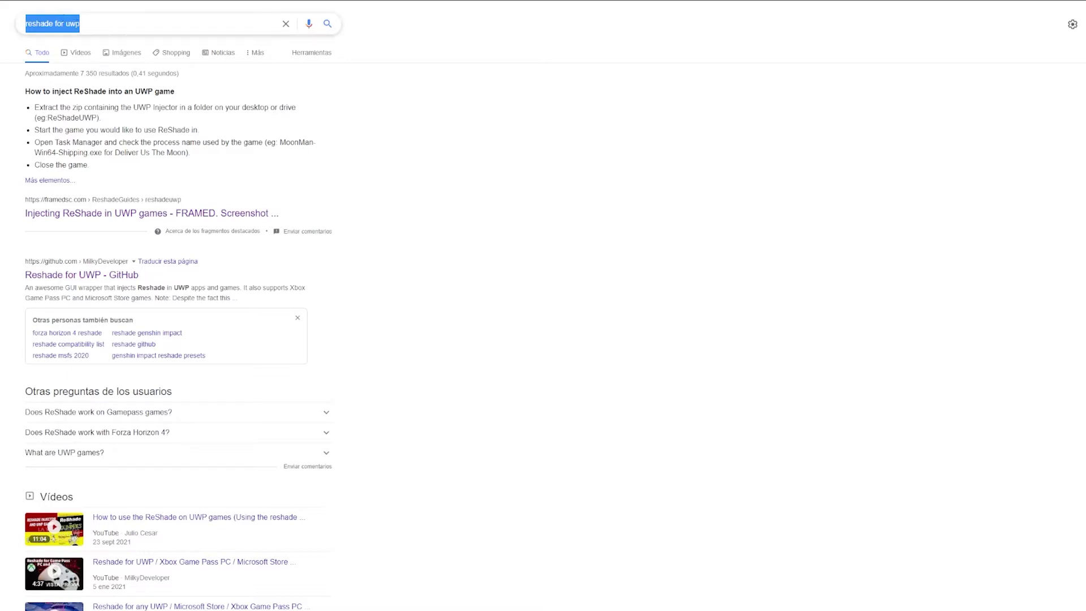
# - Open the Reshade for UWP GitHub repository from the search results and download ReshadeForUWP.exe from its Final Release
pyautogui.click(77, 278)
pyautogui.scroll(-2, 141, 284)
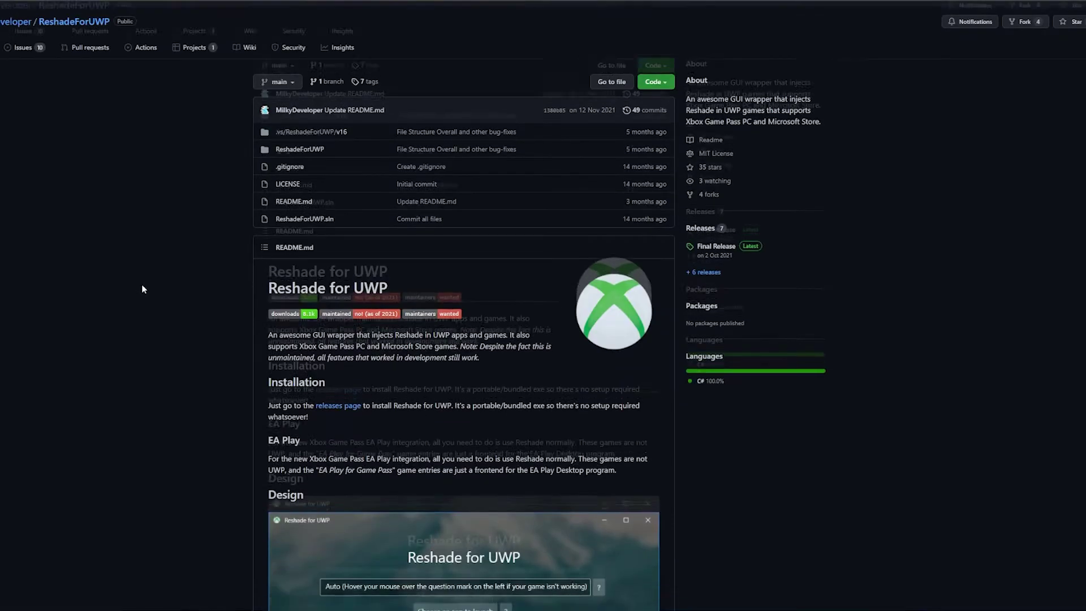
pyautogui.scroll(2, 188, 270)
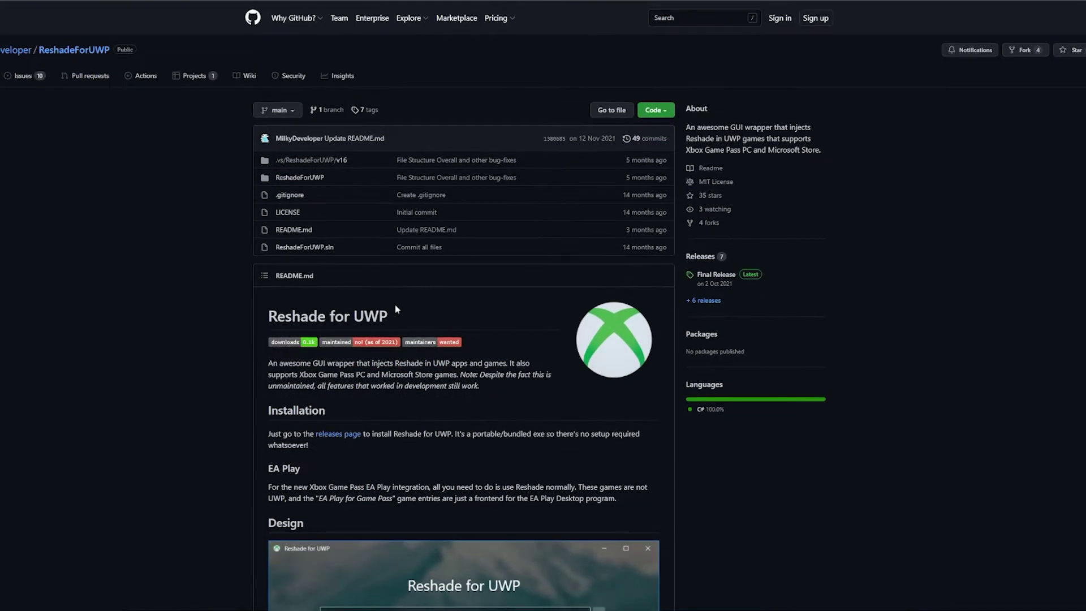
pyautogui.click(716, 275)
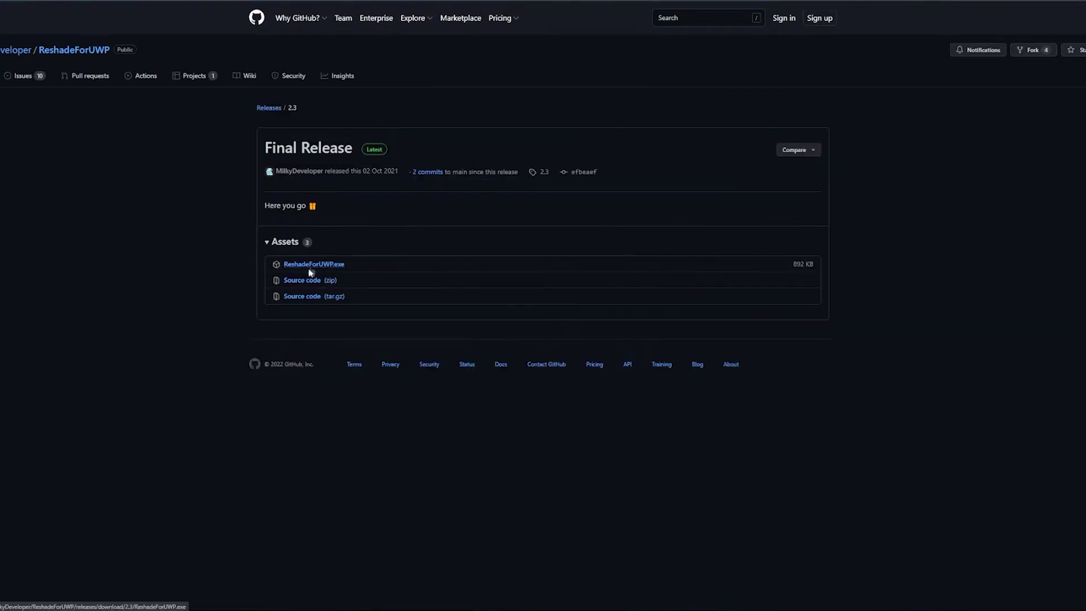
pyautogui.click(339, 272)
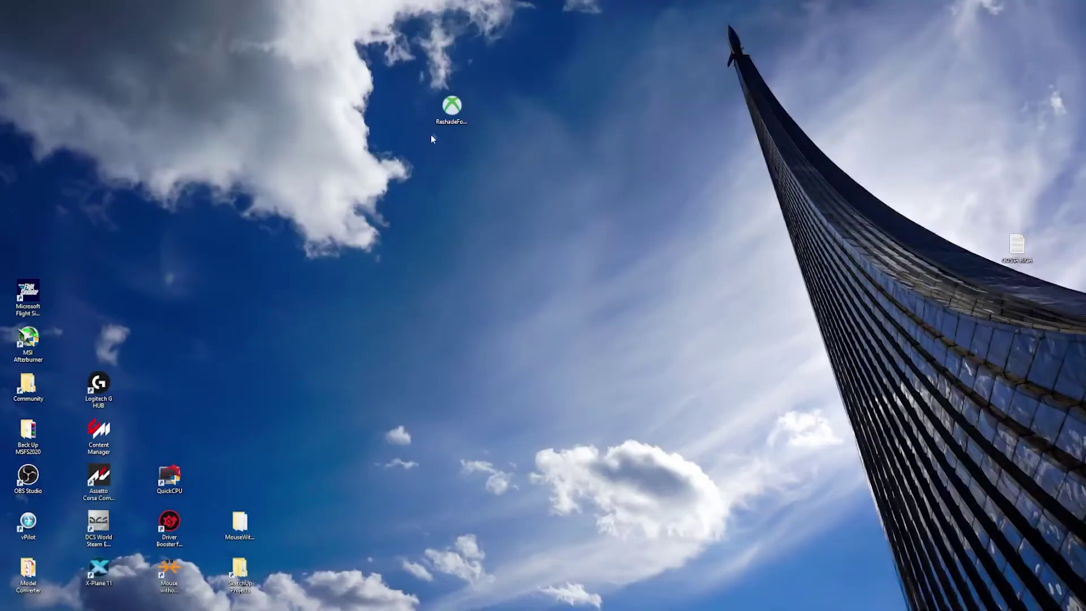
# - Run the downloaded ReshadeForUWP as administrator and look for Microsoft FlightSimulator in its list of games to launch
pyautogui.rightClick(447, 115)
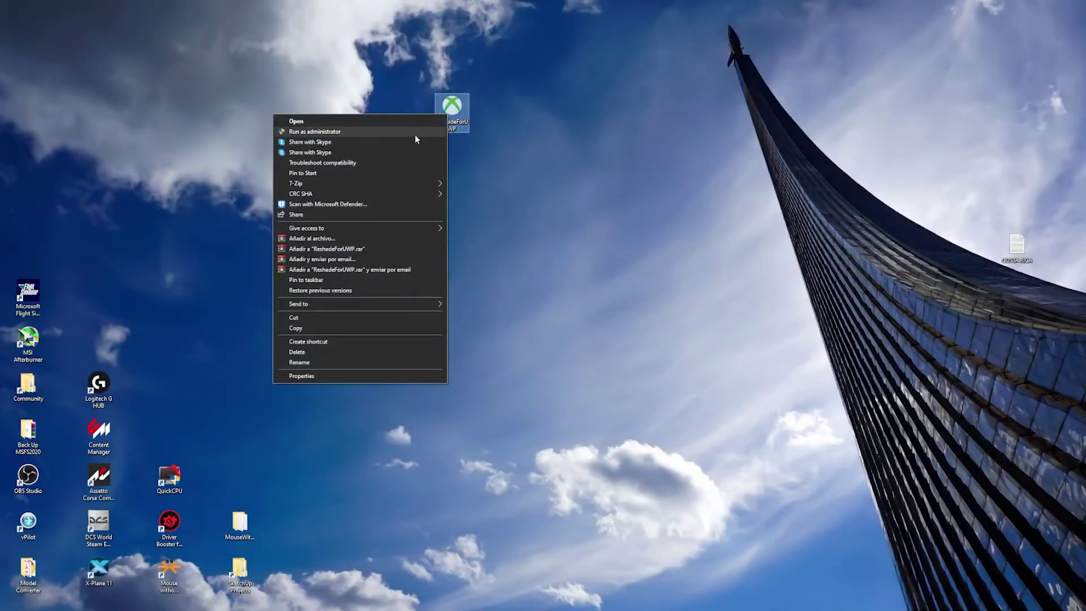
pyautogui.click(415, 134)
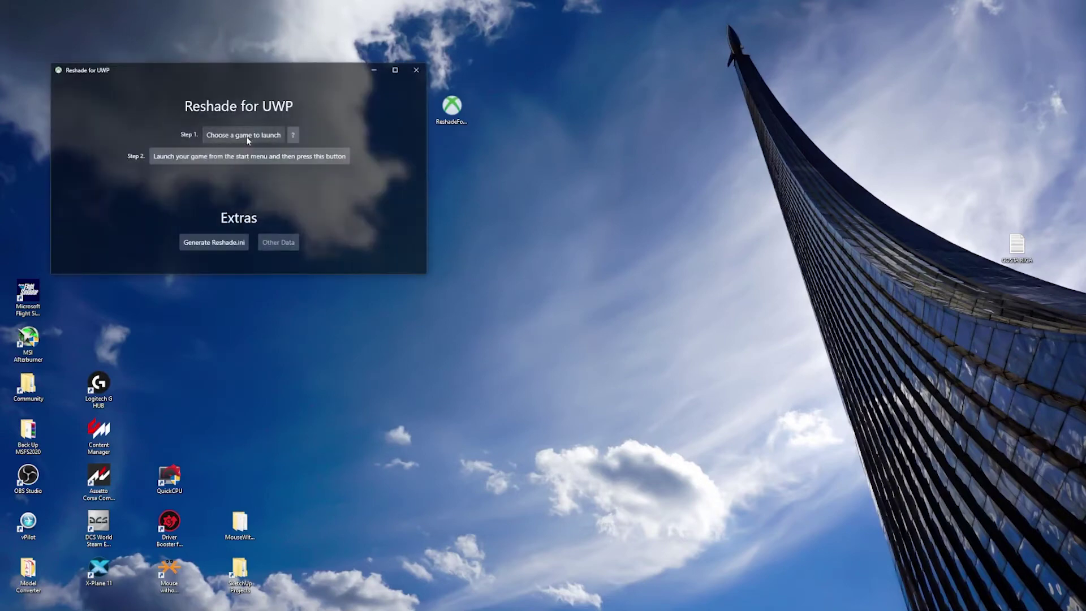
pyautogui.click(246, 137)
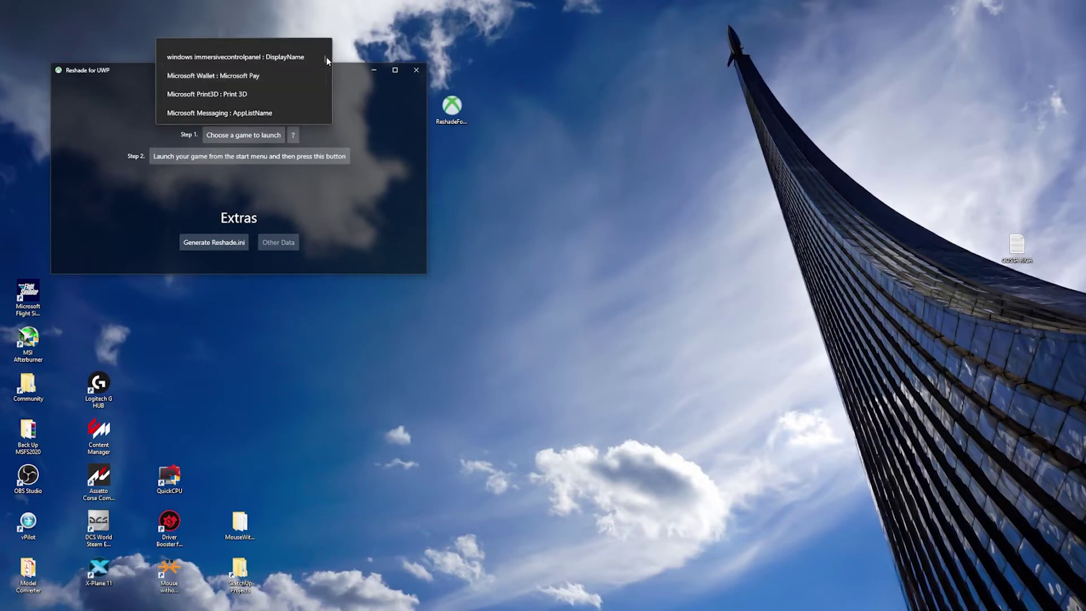
pyautogui.moveTo(327, 57); pyautogui.dragTo(327, 101)
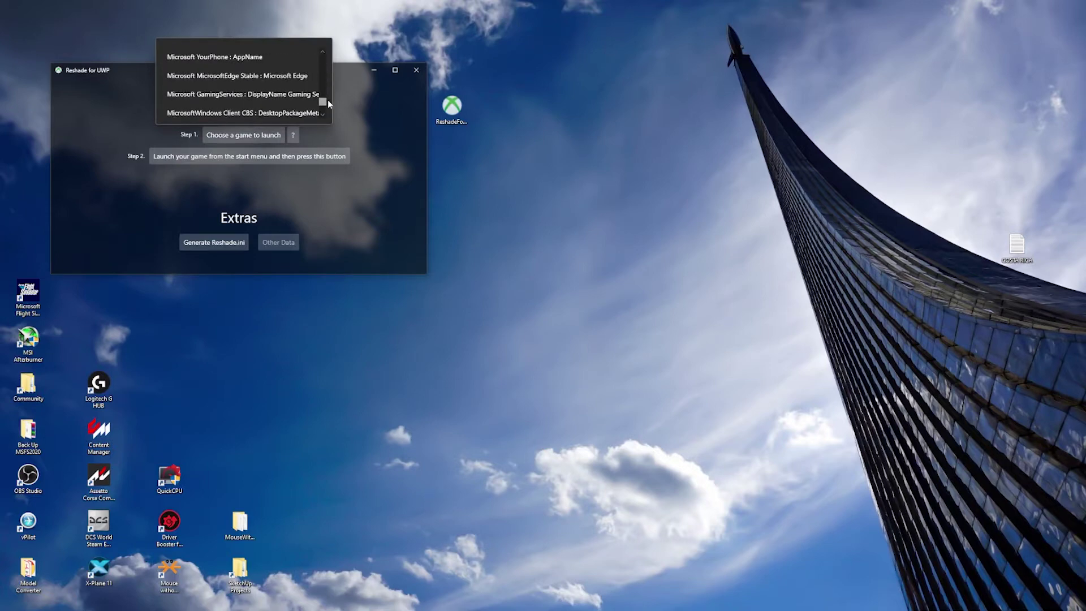
pyautogui.scroll(1, 272, 96)
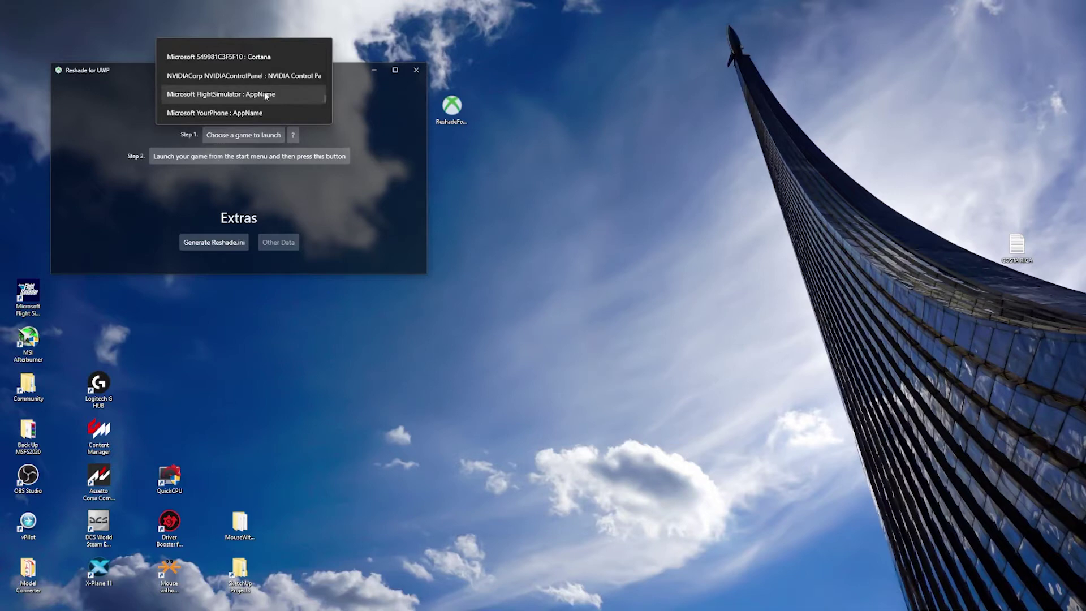
pyautogui.click(386, 100)
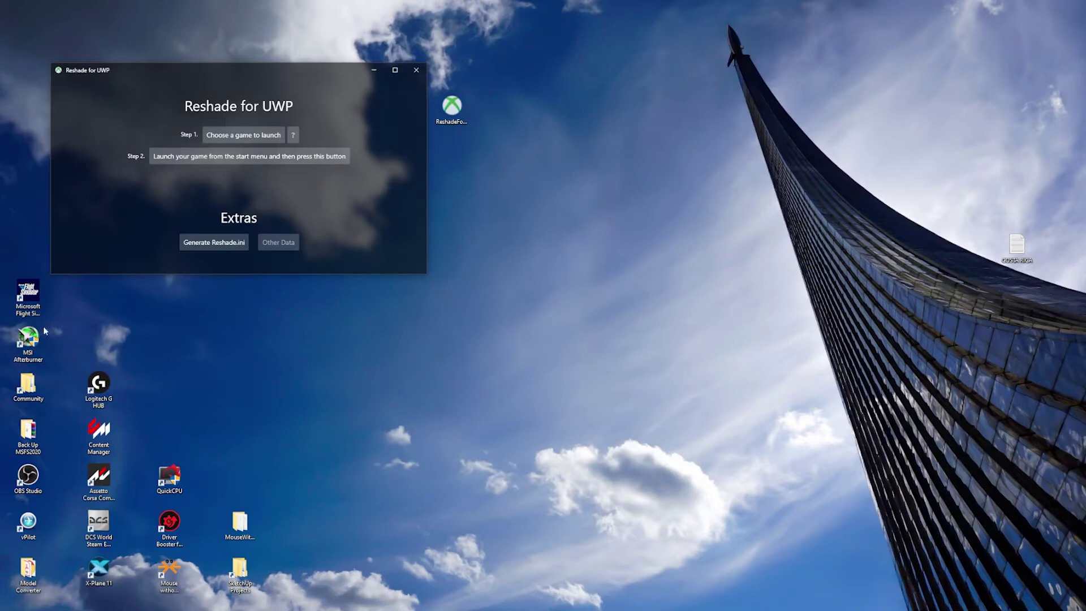
# - Launch Microsoft Flight Simulator from the desktop and choose FlightSimulator.exe as the running game in Reshade for UWP
pyautogui.click(36, 301)
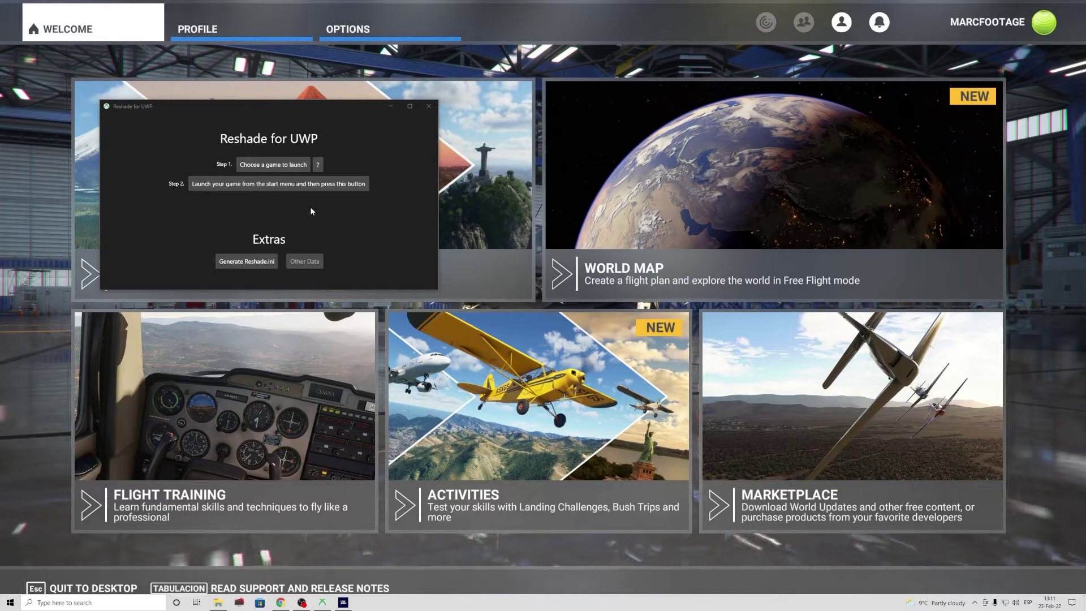
pyautogui.click(244, 187)
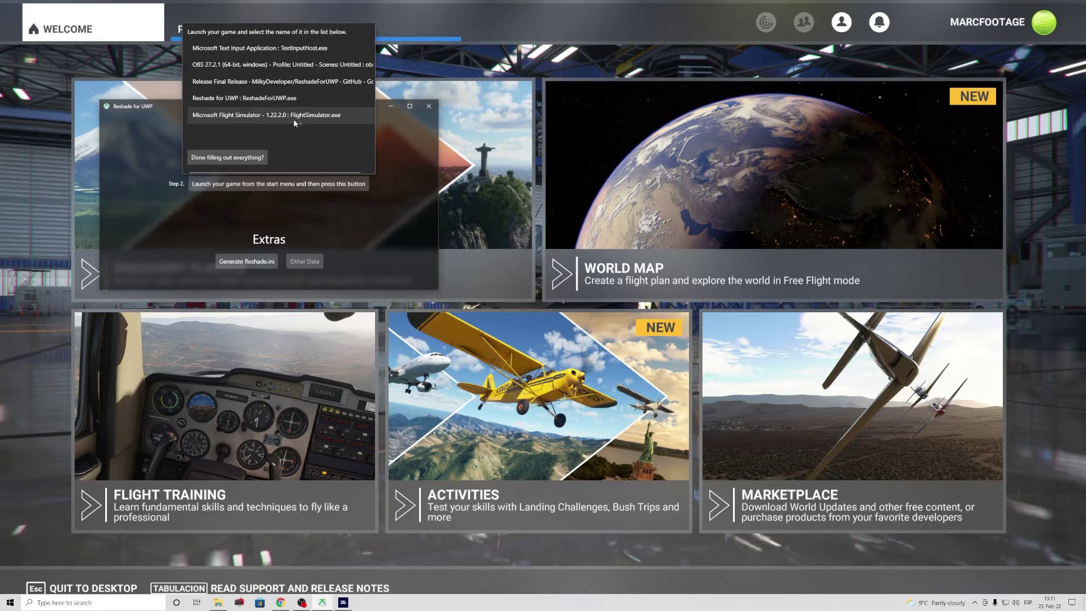
pyautogui.click(324, 116)
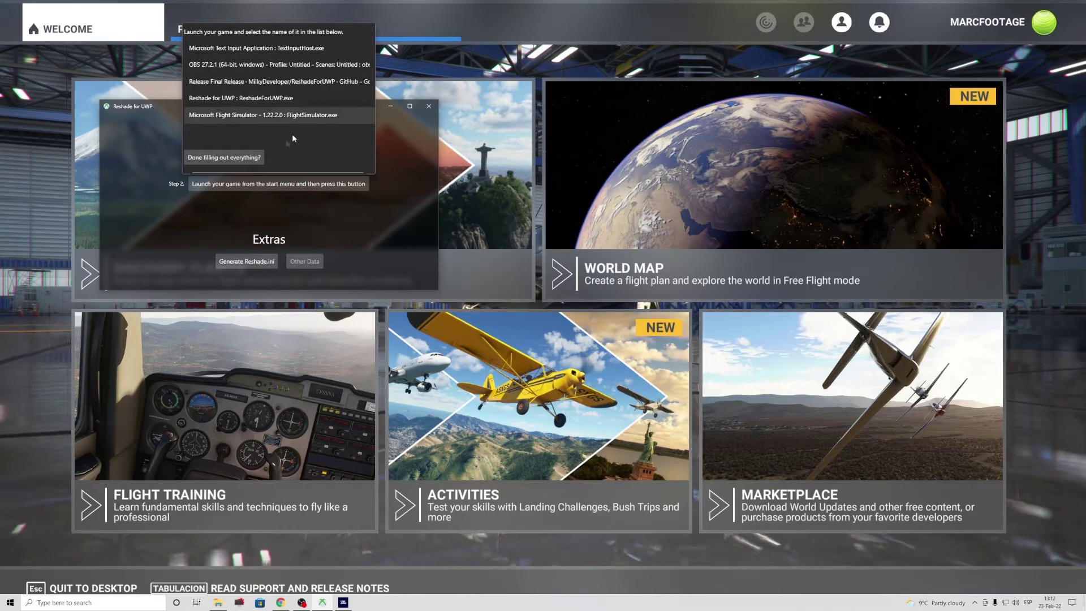
pyautogui.click(210, 159)
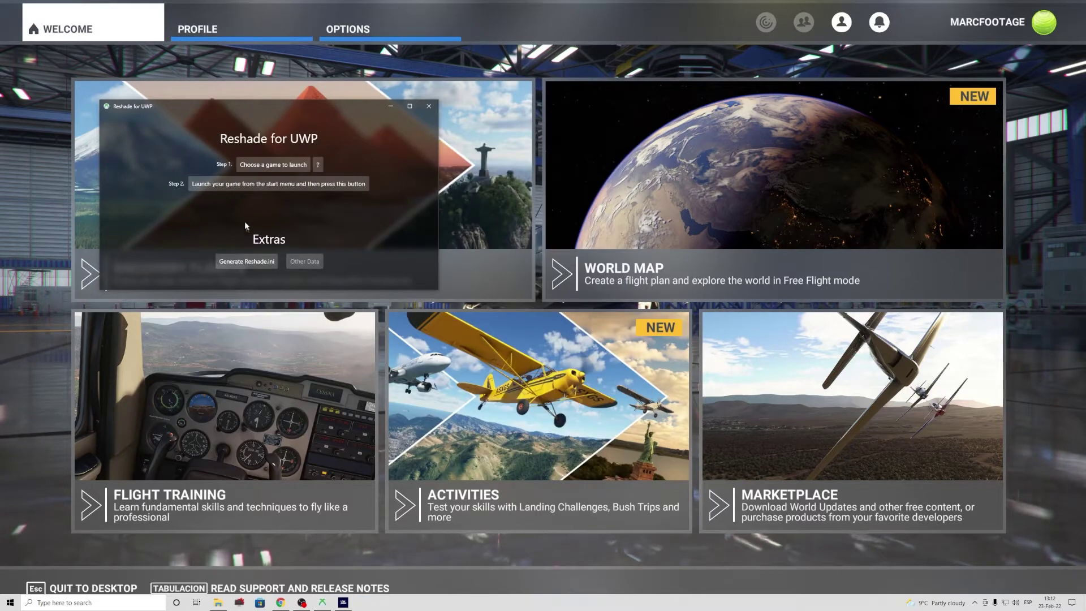
# - Save the generated batch script on the Desktop as MSFS Reshade
pyautogui.click(250, 258)
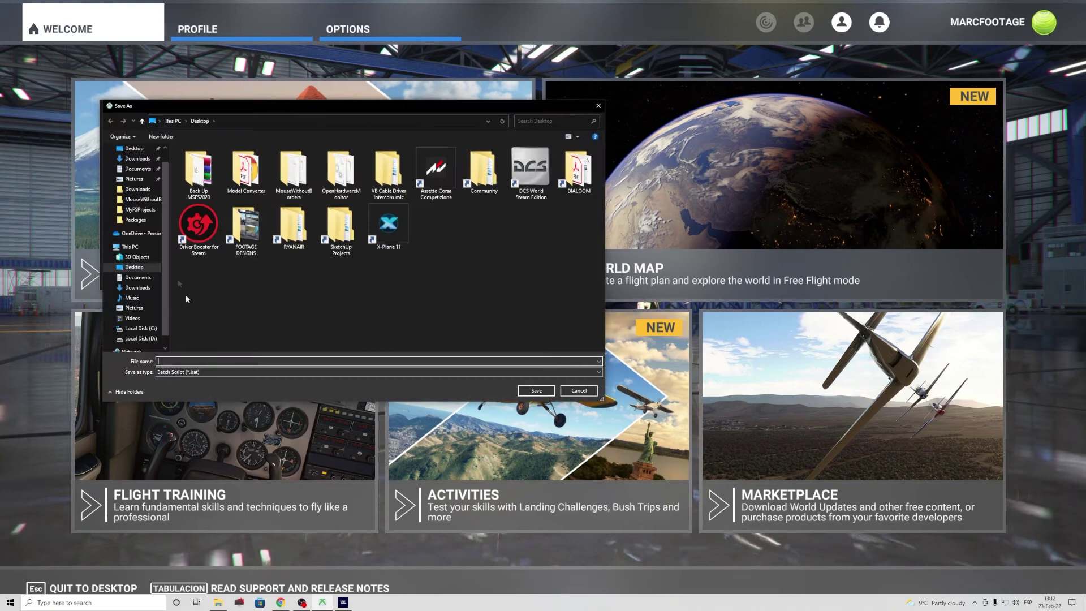
pyautogui.click(209, 360)
pyautogui.write('MSFS R')
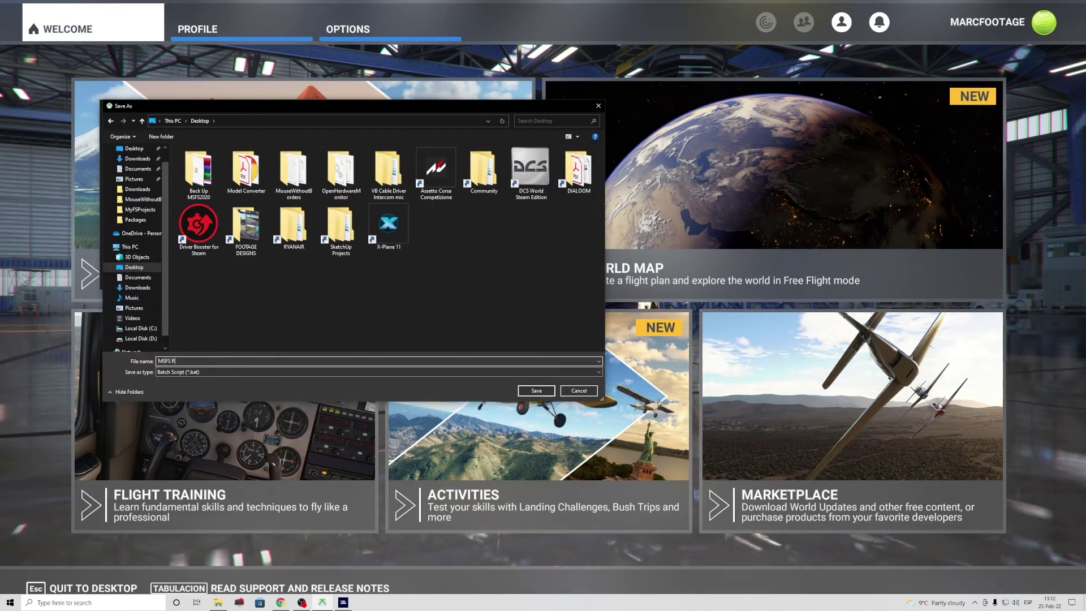
pyautogui.write('eshade')
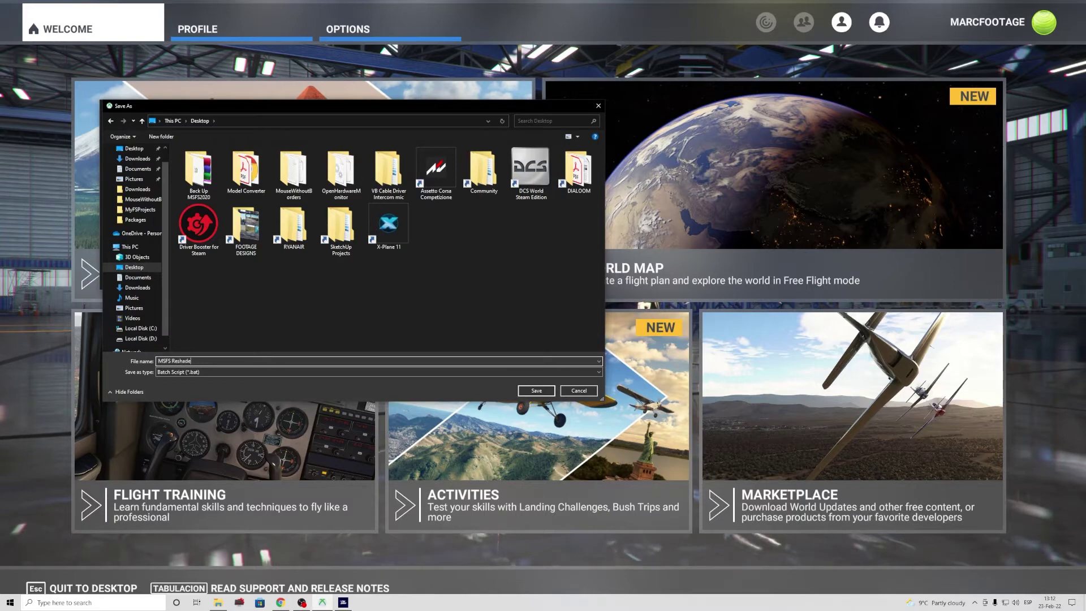
pyautogui.click(537, 390)
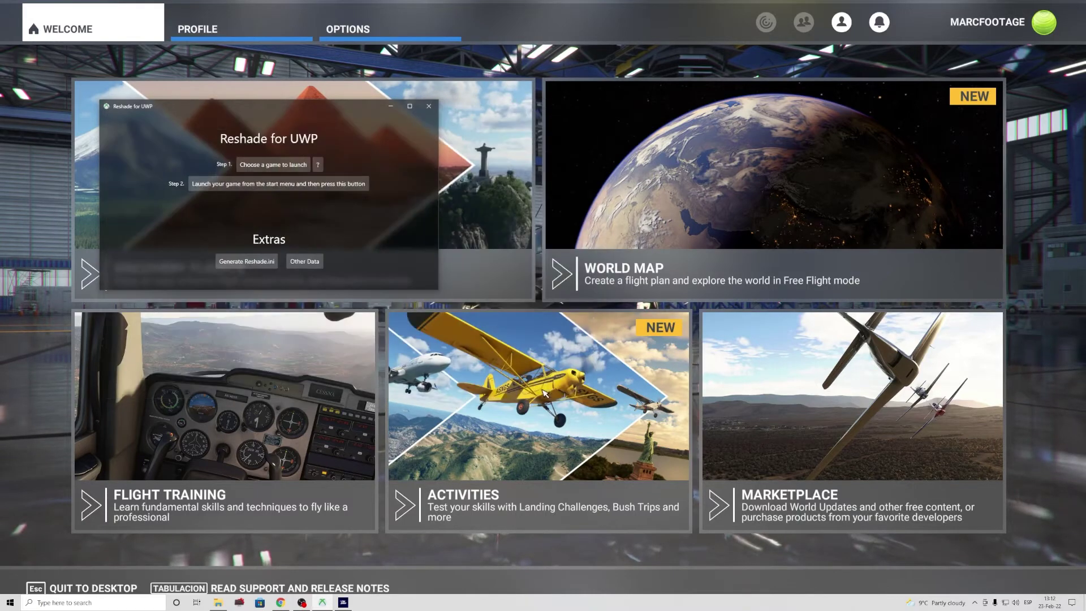
# - Generate the Reshade.ini file and close Reshade for UWP
pyautogui.click(230, 263)
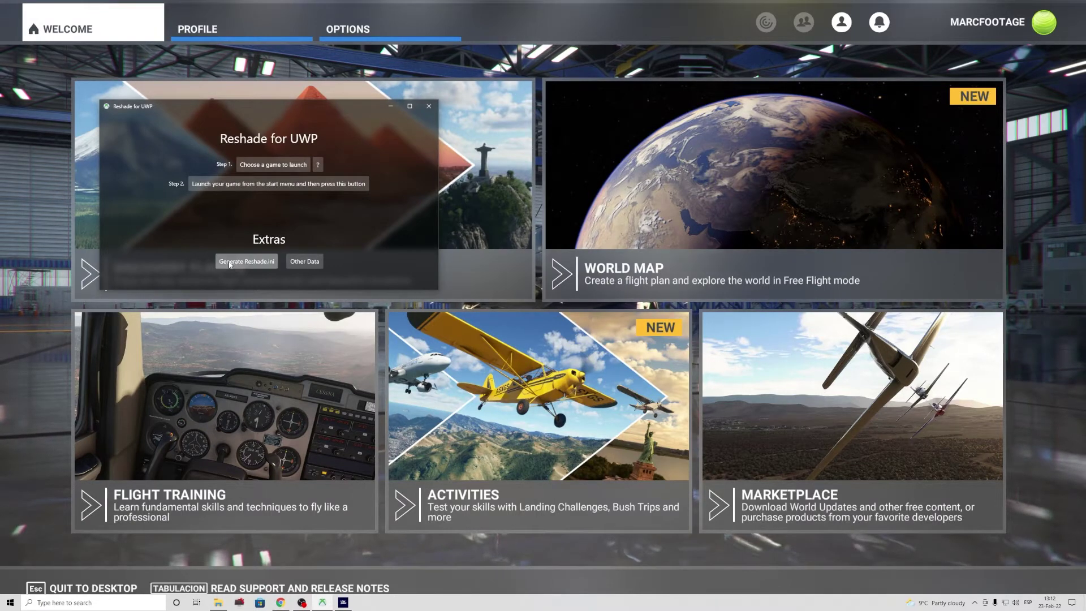
pyautogui.click(229, 263)
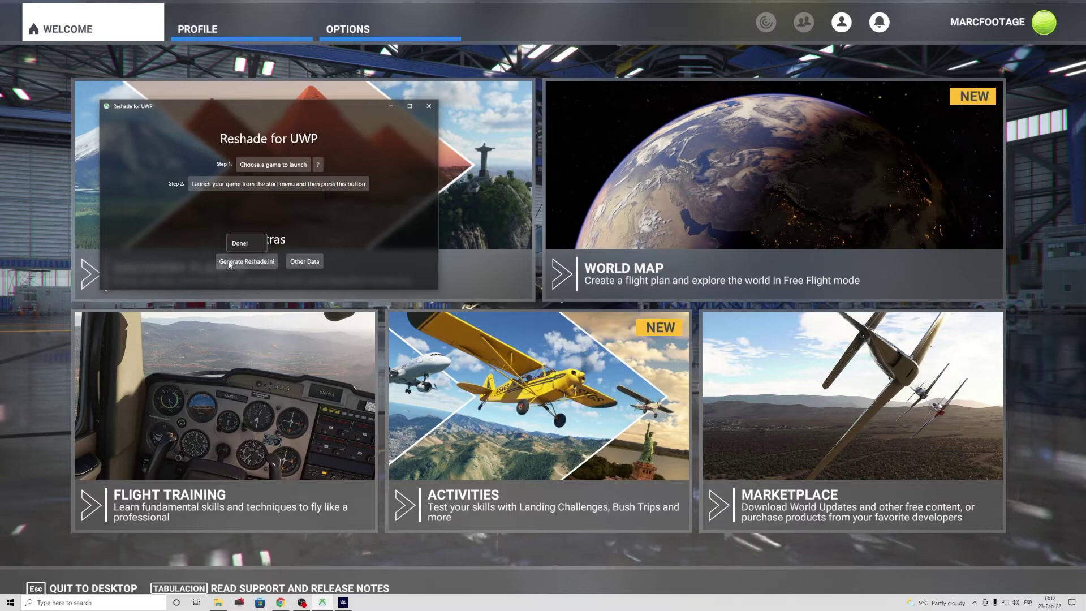
pyautogui.click(430, 107)
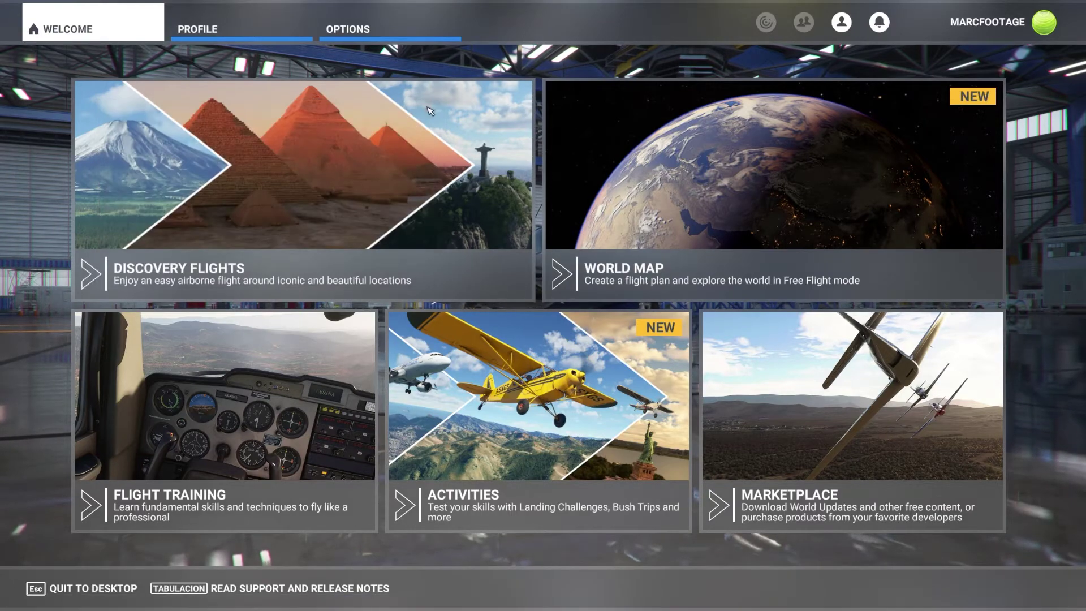
# - Quit Flight Simulator to the desktop and relaunch it with the MSFS Reshade script
pyautogui.press('Escape')
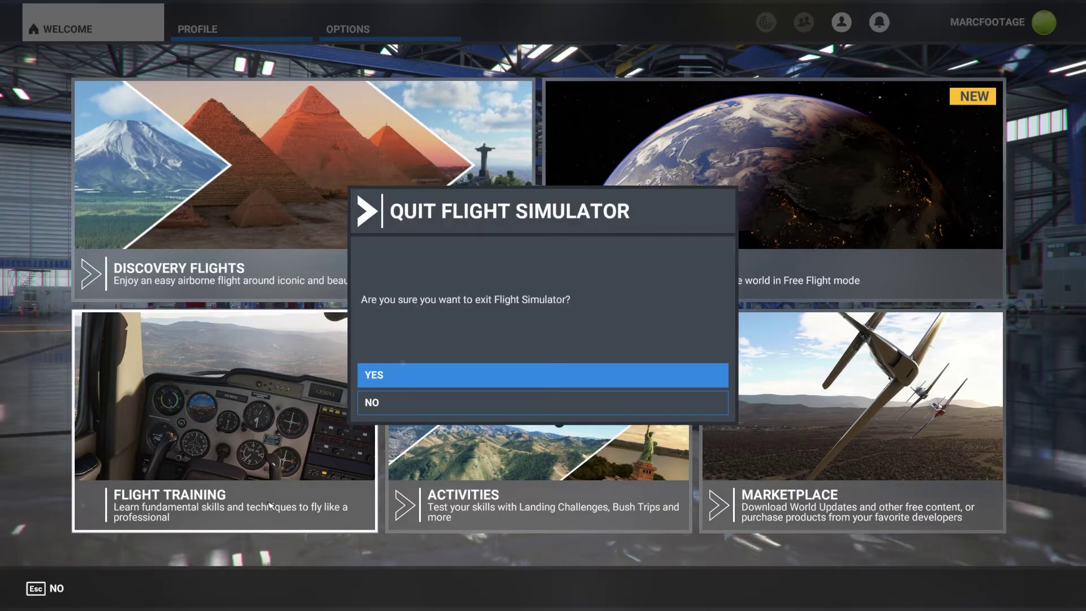
pyautogui.click(426, 383)
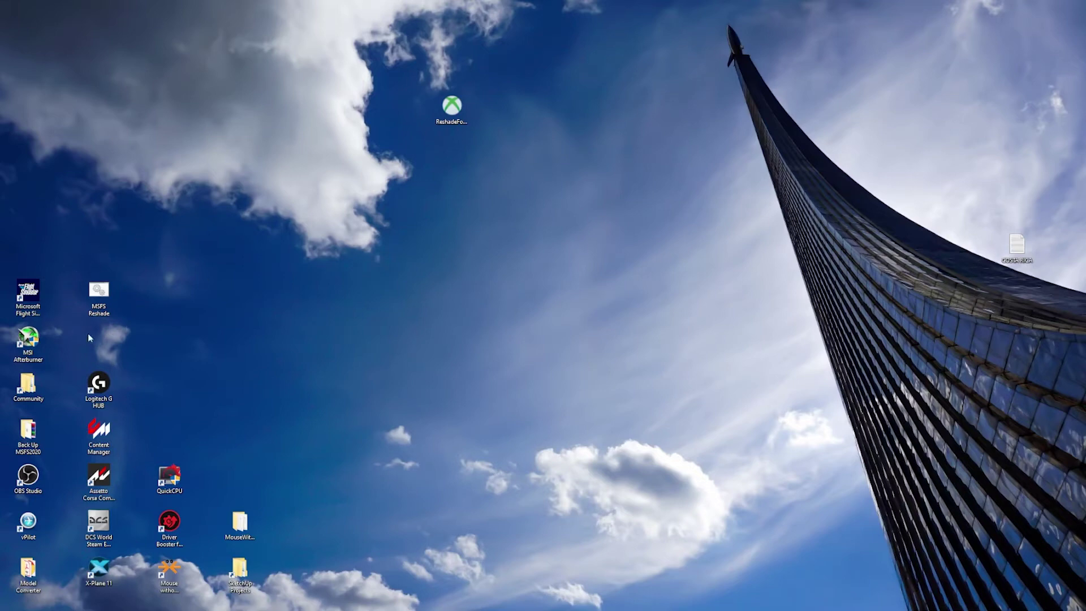
pyautogui.click(99, 303)
pyautogui.doubleClick(99, 303)
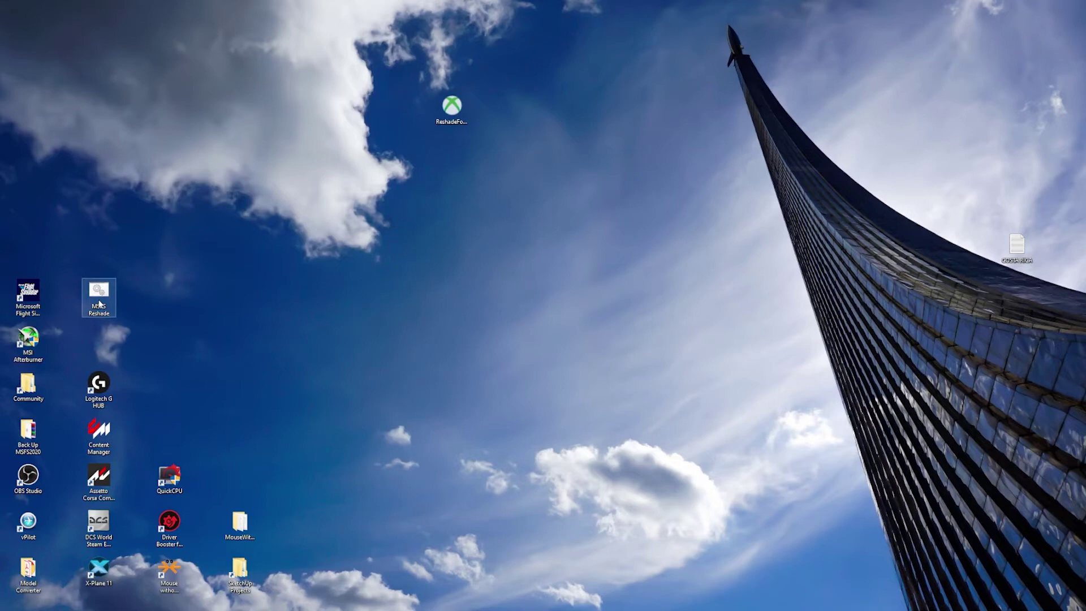
pyautogui.doubleClick(100, 303)
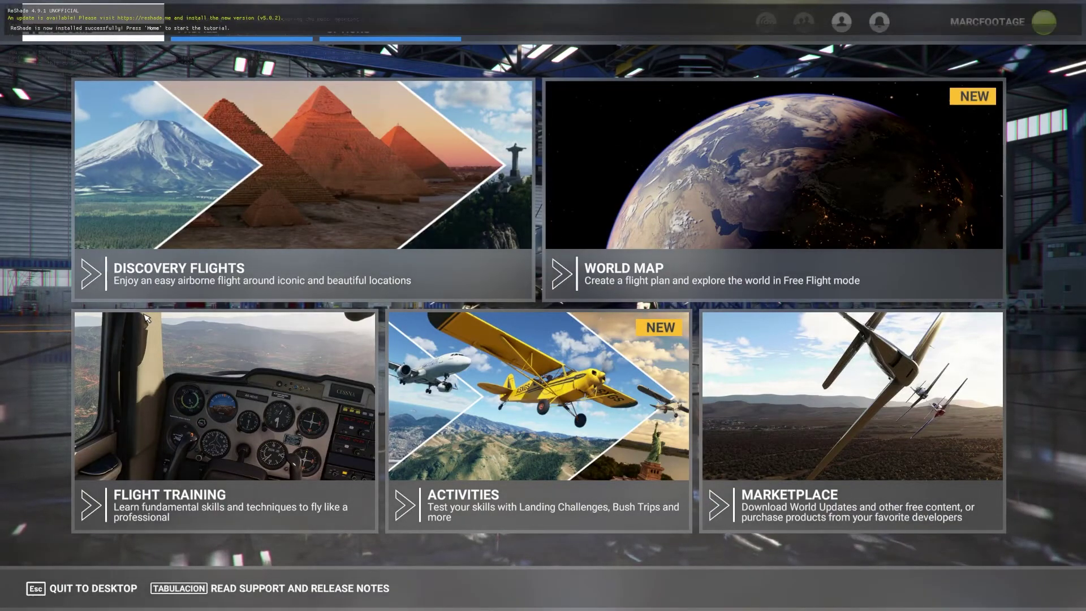
# - Open the ReShade overlay, skipping its tutorial, and look through the list of available effects before closing it
pyautogui.press('Home')
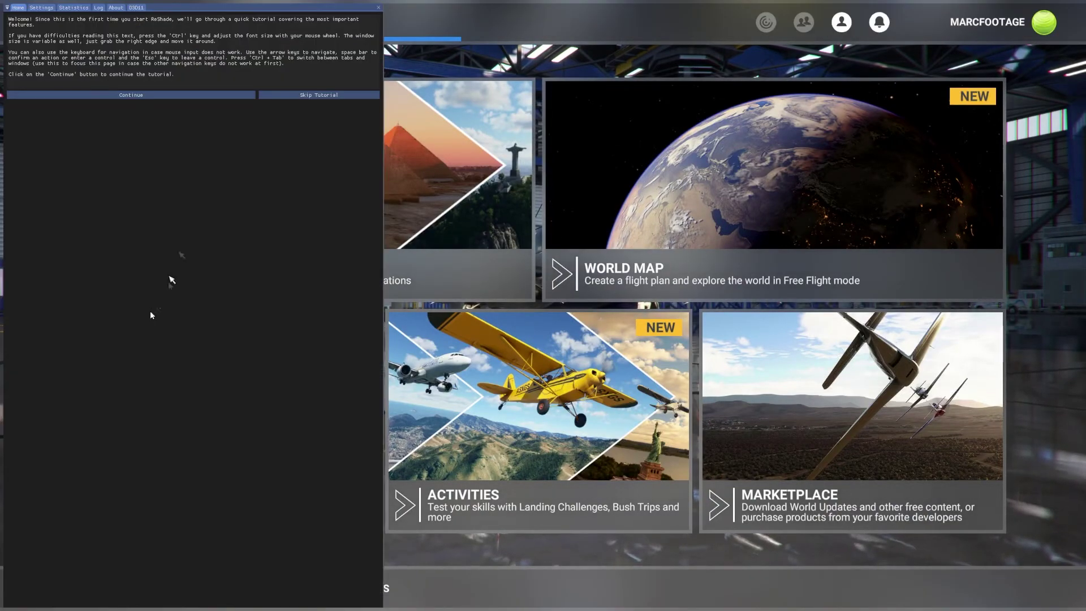
pyautogui.click(317, 96)
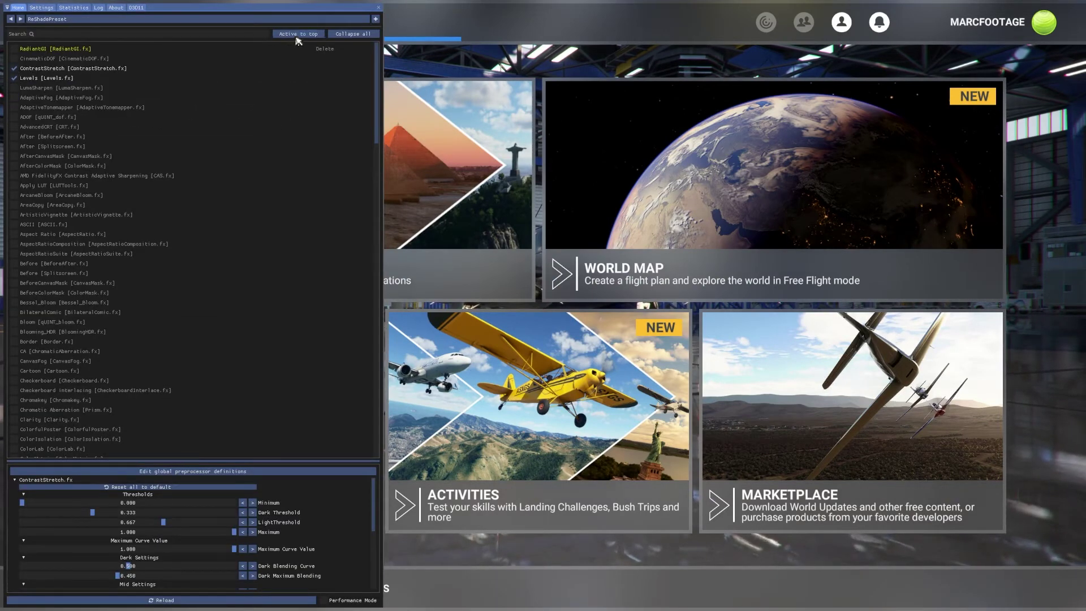
pyautogui.scroll(-10, 105, 309)
pyautogui.scroll(3, 103, 320)
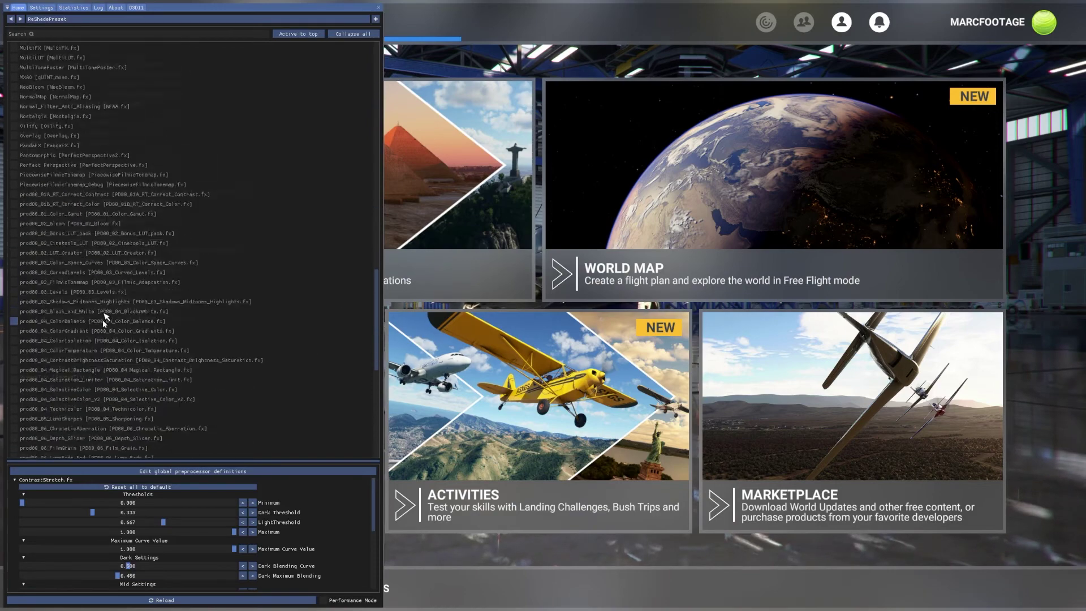
pyautogui.scroll(15, 103, 320)
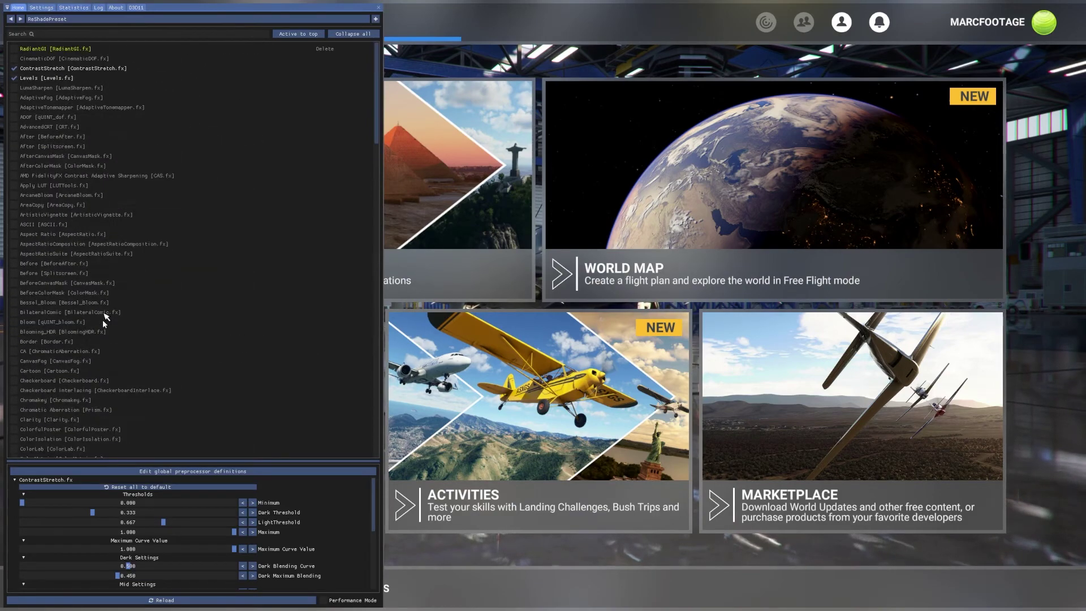
pyautogui.click(379, 8)
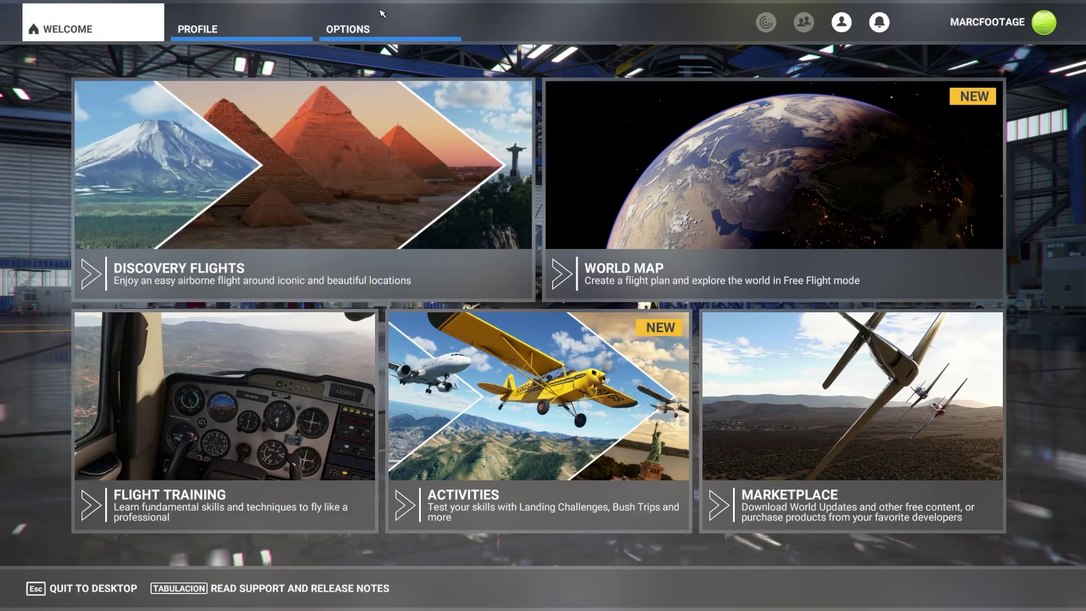
# - Quit Flight Simulator and run the MSFS Reshade desktop script as administrator
pyautogui.click(77, 591)
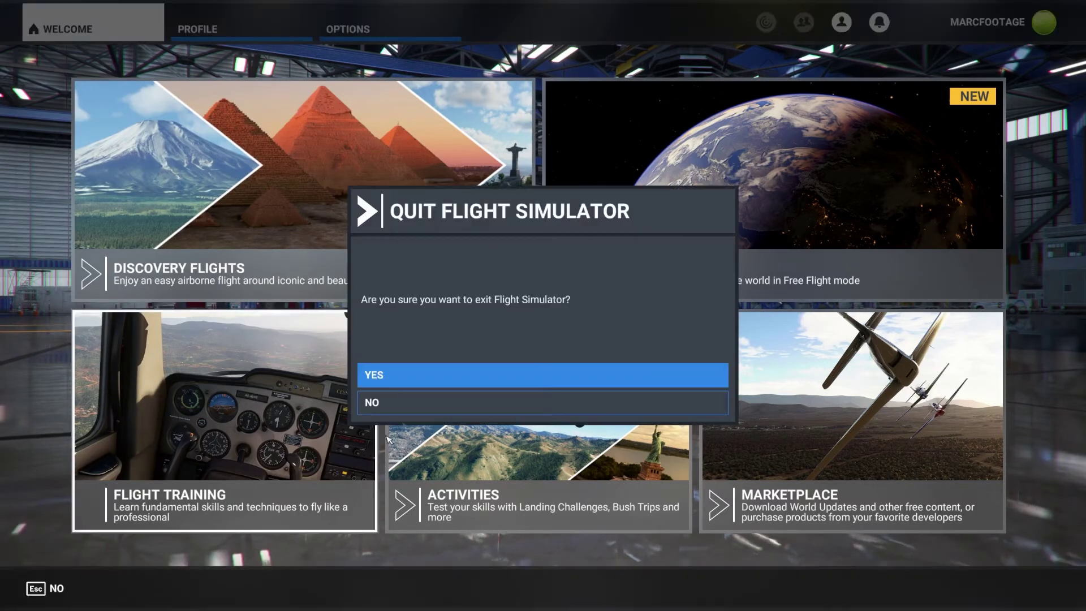
pyautogui.click(439, 382)
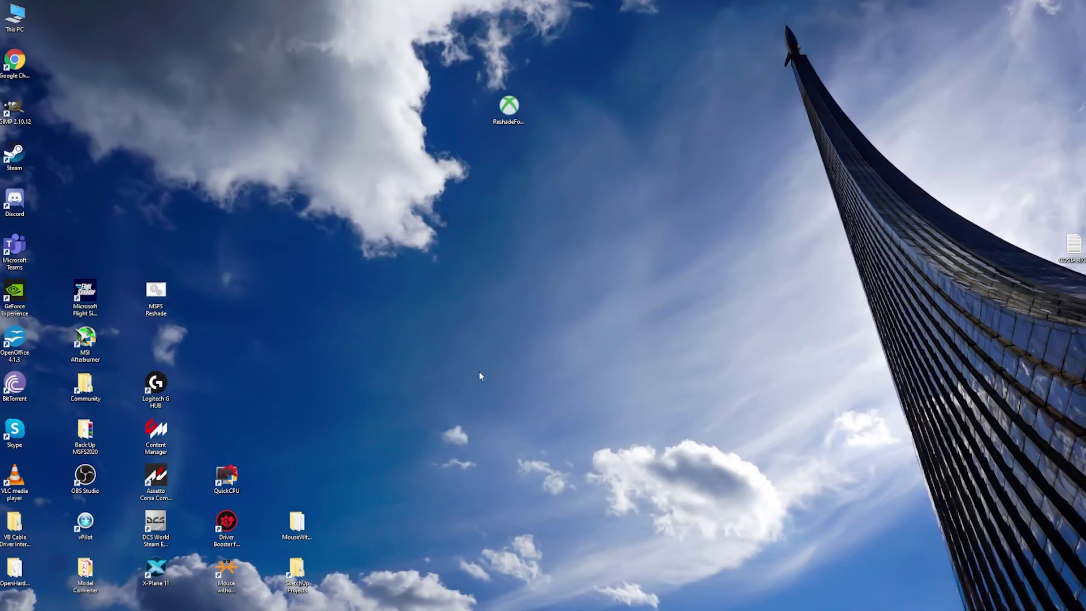
pyautogui.rightClick(162, 295)
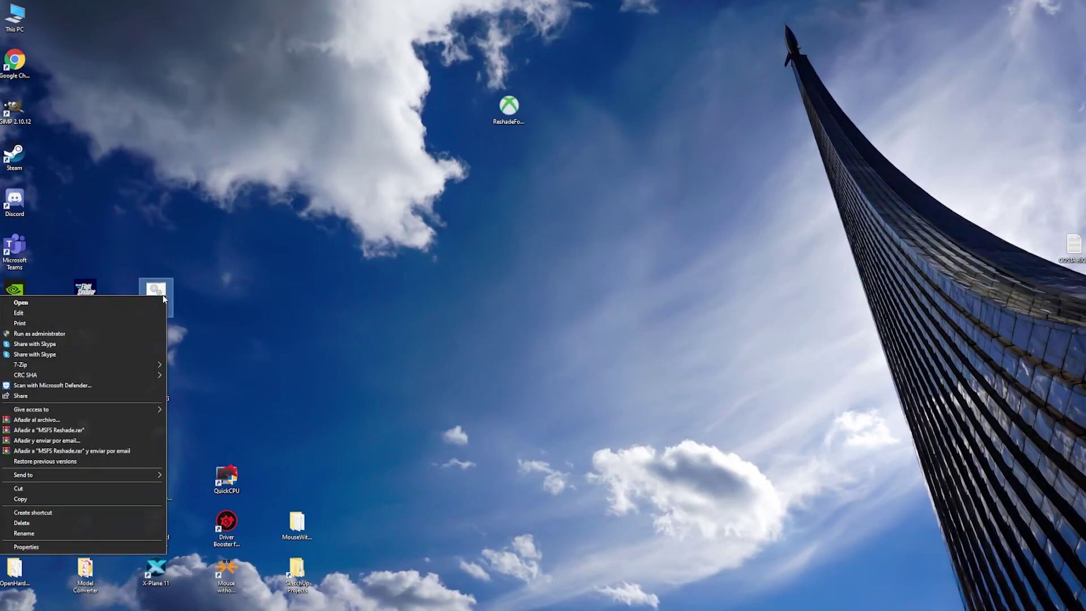
pyautogui.click(108, 334)
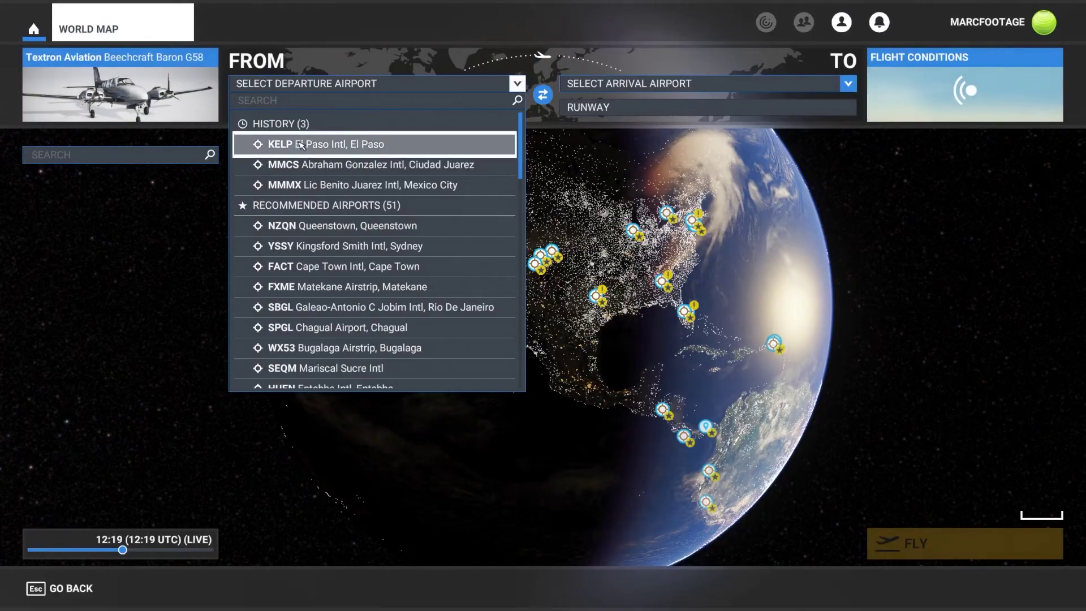
# - Choose KELP El Paso Intl as the departure airport, with Ramp 29 Parking as the starting position for the flight
pyautogui.click(302, 145)
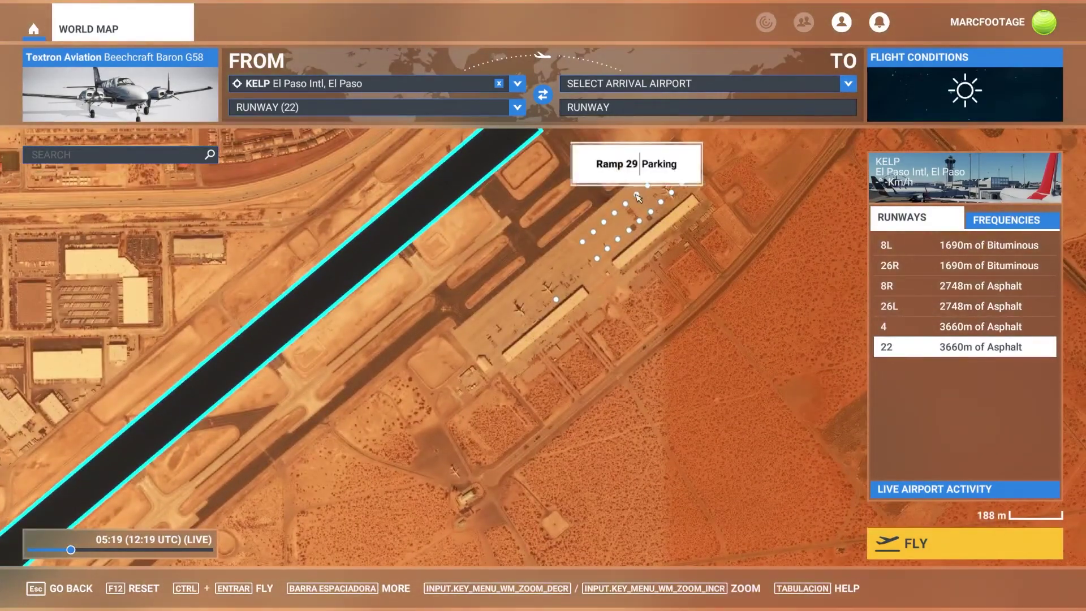
pyautogui.click(636, 196)
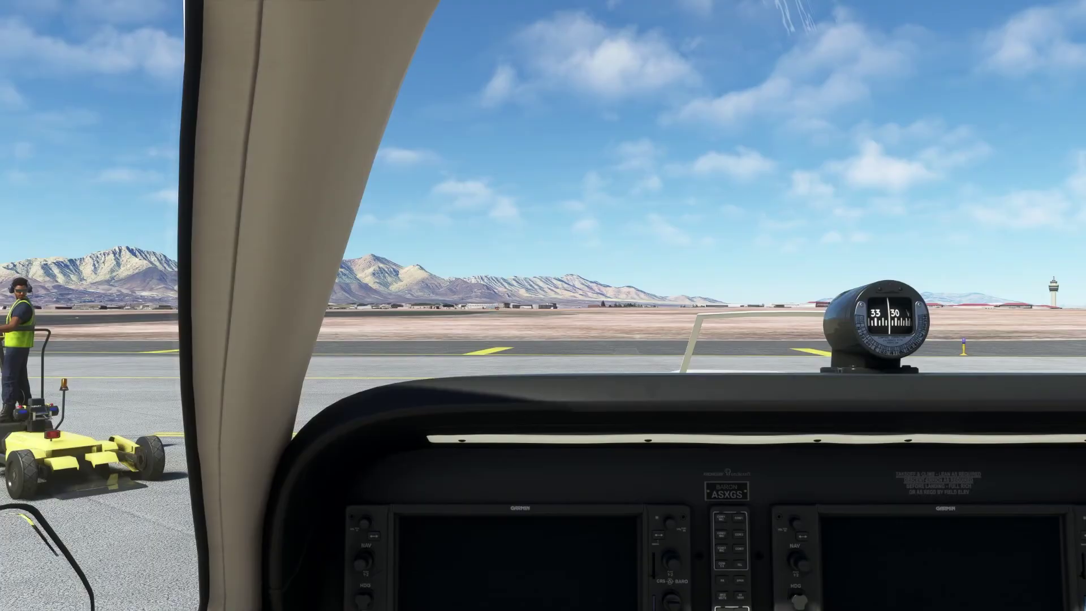
# - In ReShade's depth buffer settings, enable copying the depth buffer before clear operations and select the 2560x1440 buffer with its CLEAR 1 entry
pyautogui.press('Home')
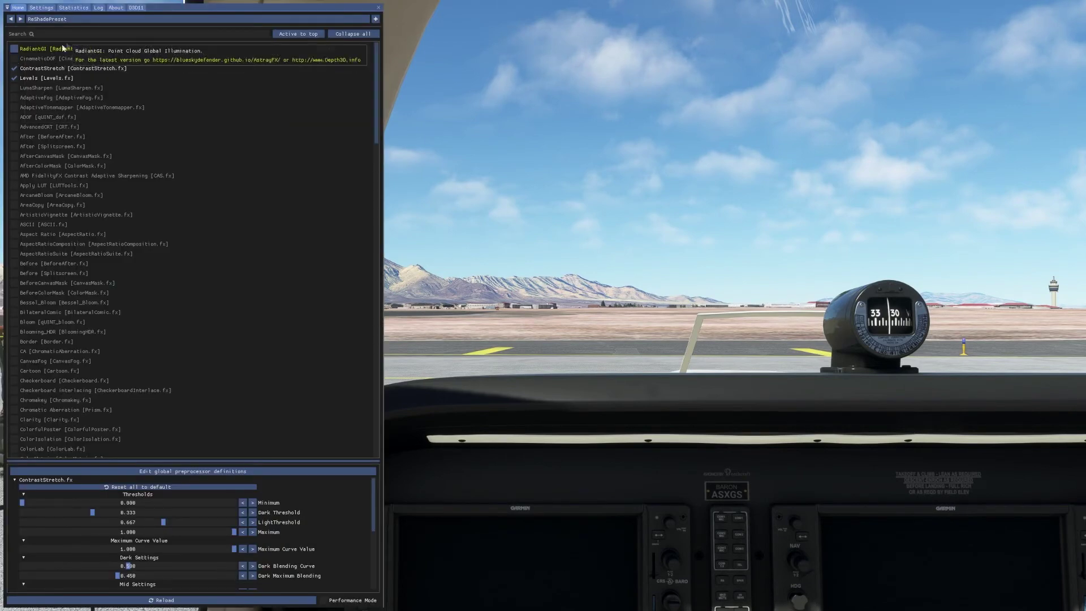
pyautogui.click(137, 8)
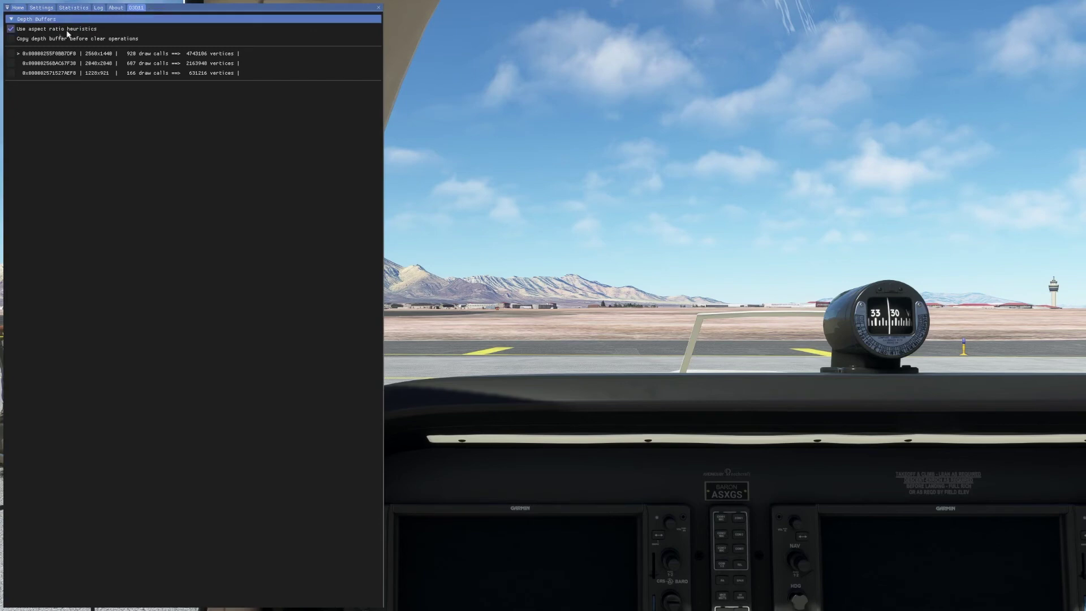
pyautogui.click(12, 39)
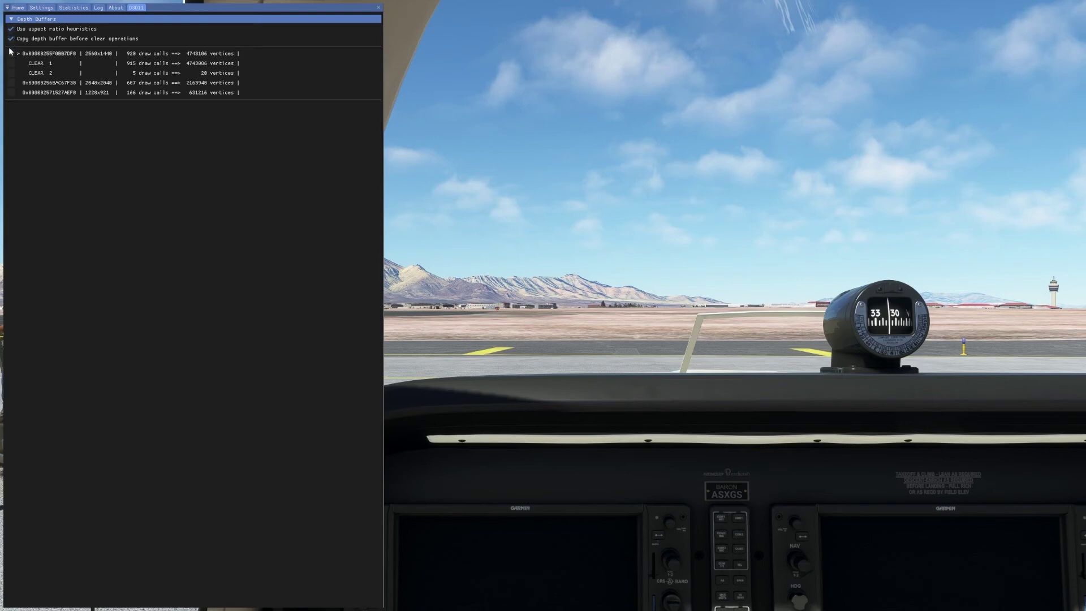
pyautogui.click(11, 54)
pyautogui.click(11, 64)
pyautogui.click(12, 64)
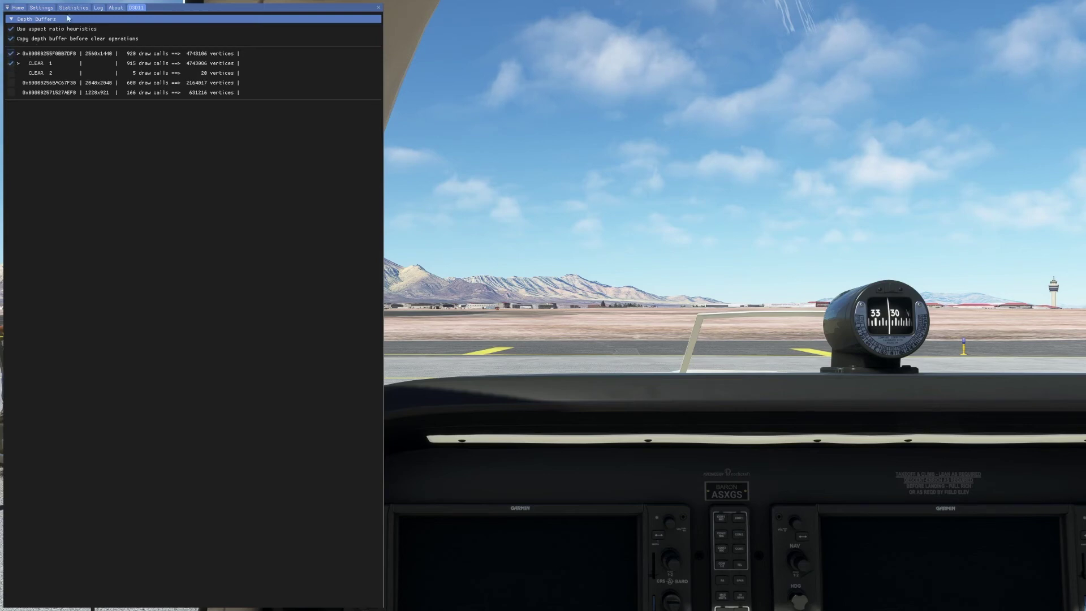
# - Enable the CinematicDOF effect in ReShade and enlarge the effect settings area to review its parameters
pyautogui.click(18, 7)
pyautogui.click(13, 60)
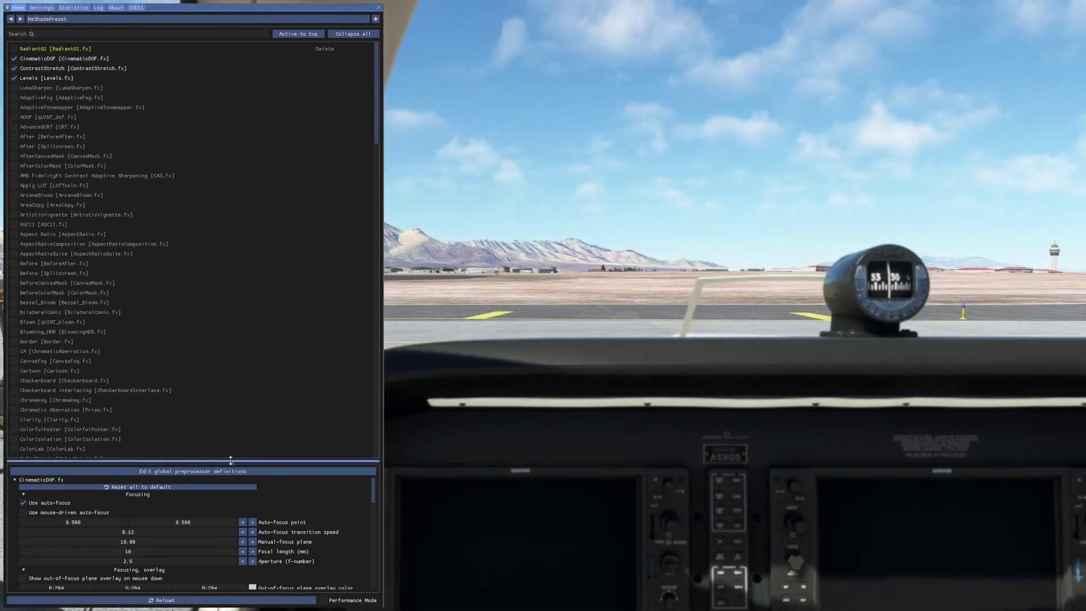
pyautogui.moveTo(236, 461); pyautogui.dragTo(242, 207)
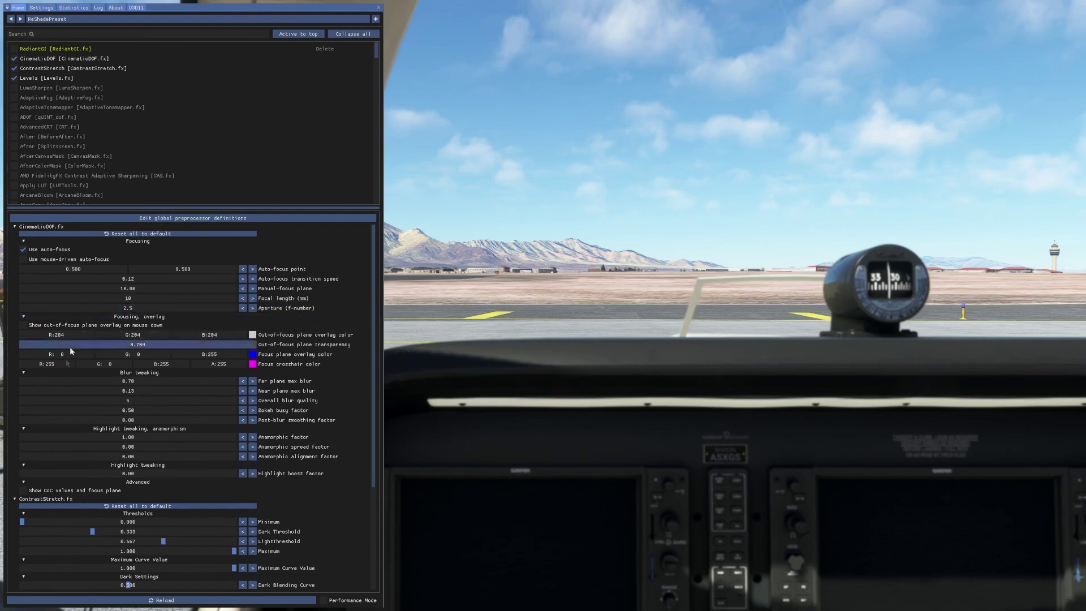
pyautogui.moveTo(306, 449)
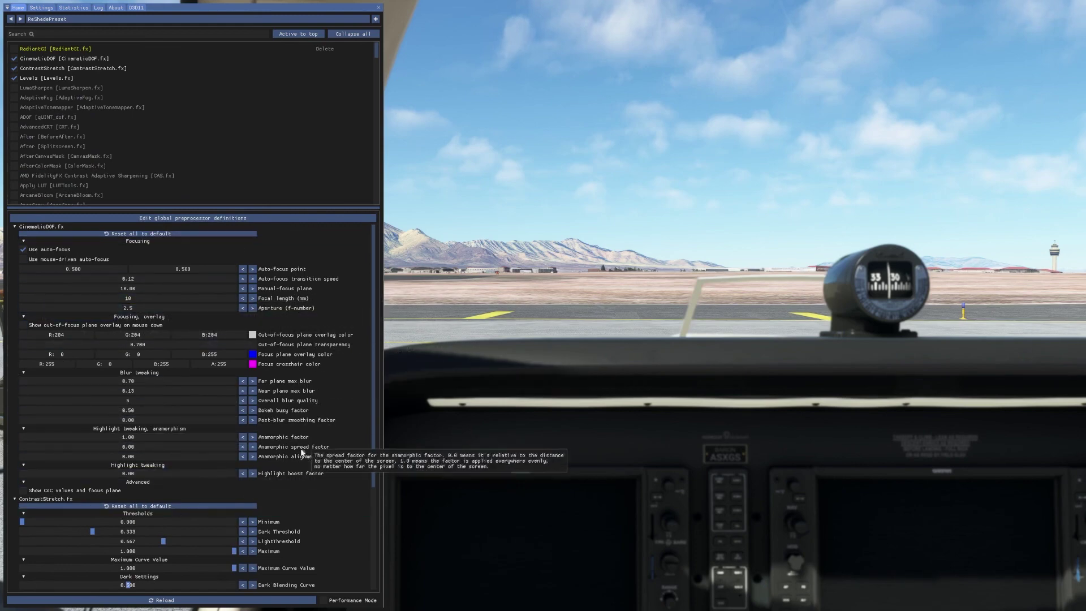